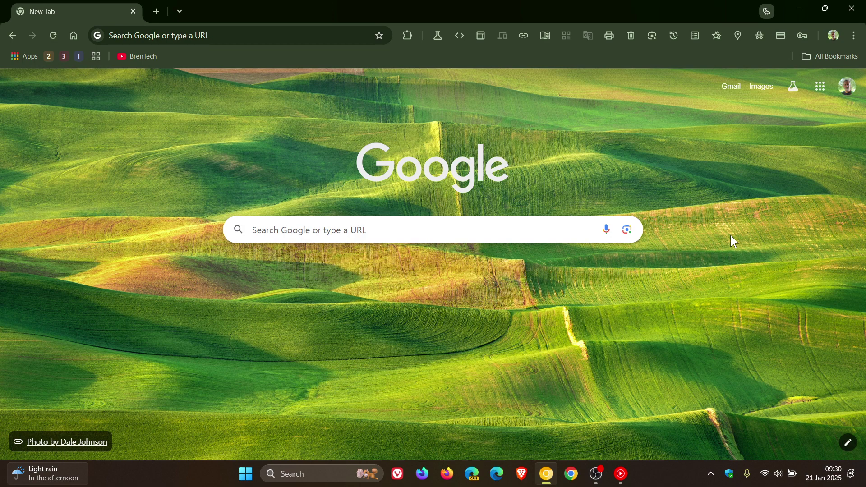
# Step: Open the Reading mode side panel beside the New Tab page
pyautogui.click(545, 36)
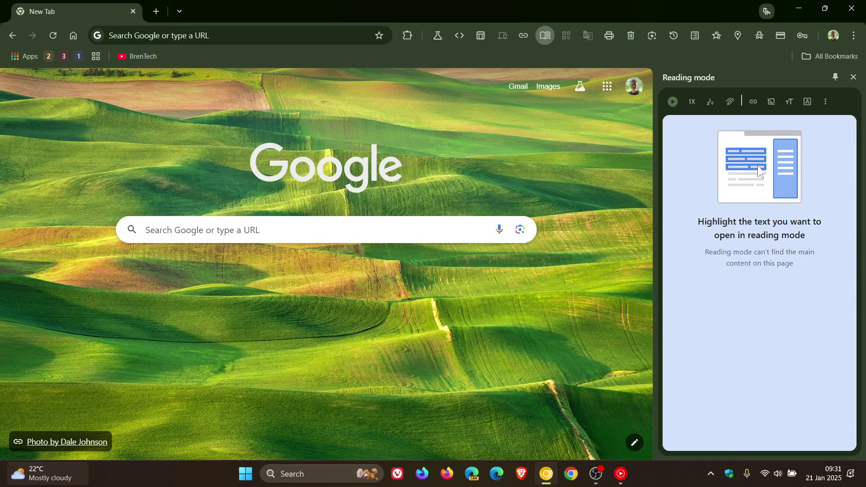
# Step: Show Reading mode's voice list with its seven Google US English natural voices
pyautogui.click(709, 101)
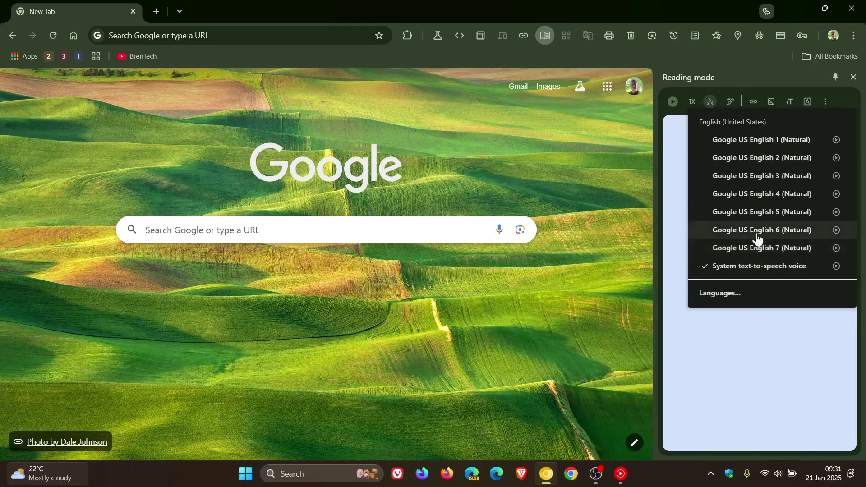
# Step: Close Reading mode, open the BrenTech YouTube channel, and reopen Reading mode there
pyautogui.click(854, 77)
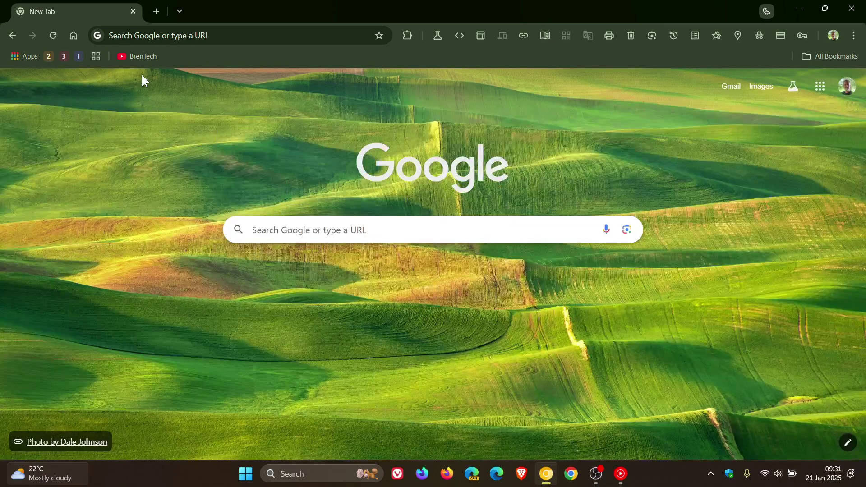
pyautogui.click(139, 56)
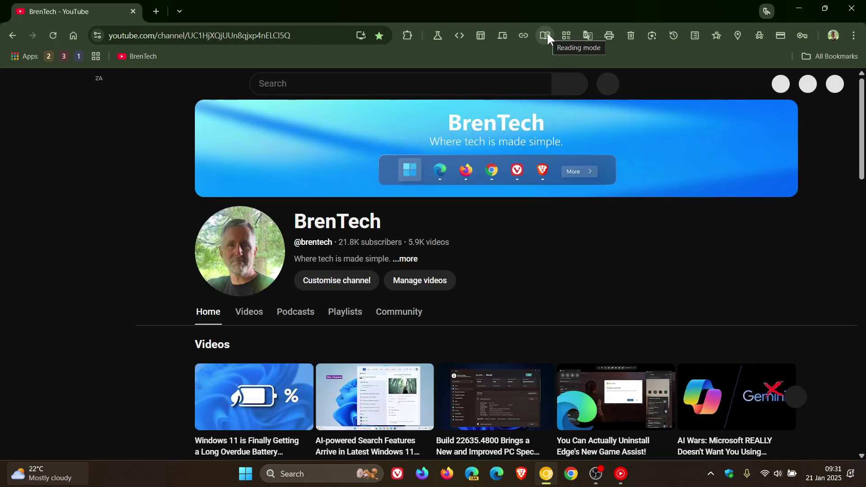
pyautogui.click(546, 35)
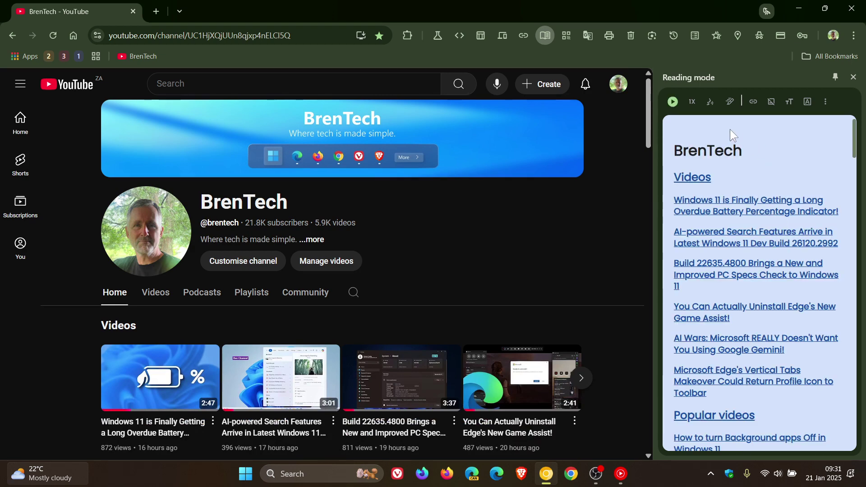
# Step: Read the channel page aloud, pause it, and show the voice list again
pyautogui.click(708, 103)
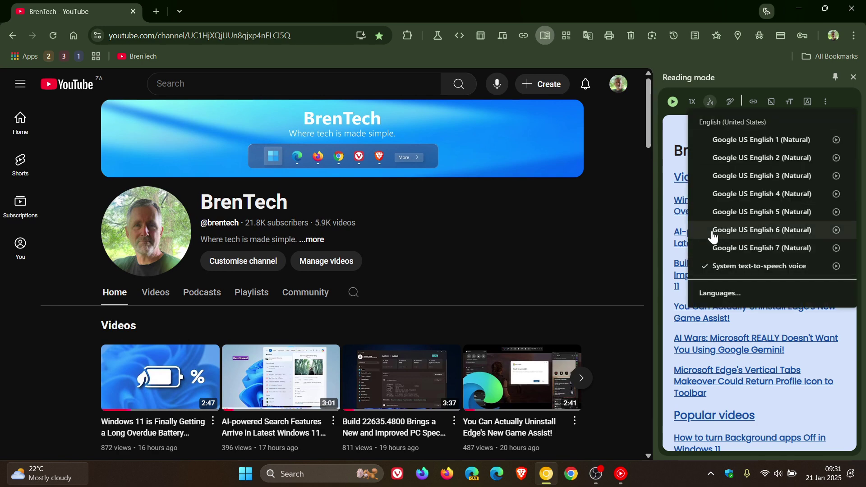
pyautogui.click(673, 101)
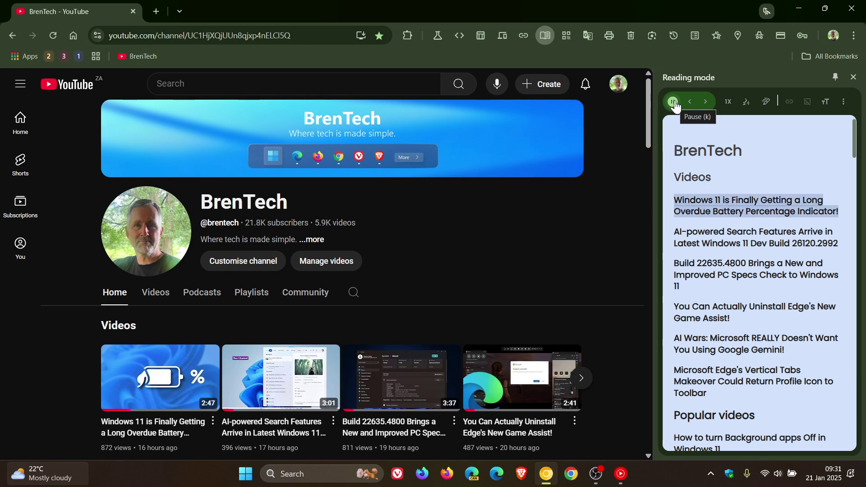
pyautogui.click(673, 102)
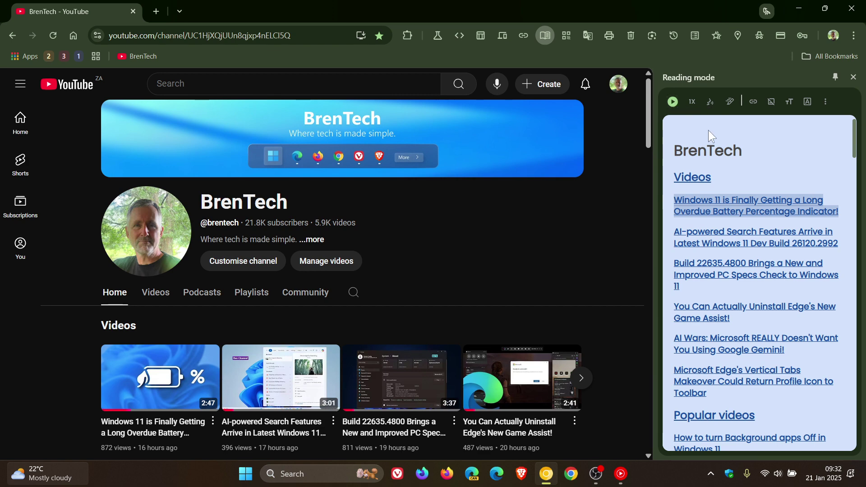
pyautogui.click(711, 102)
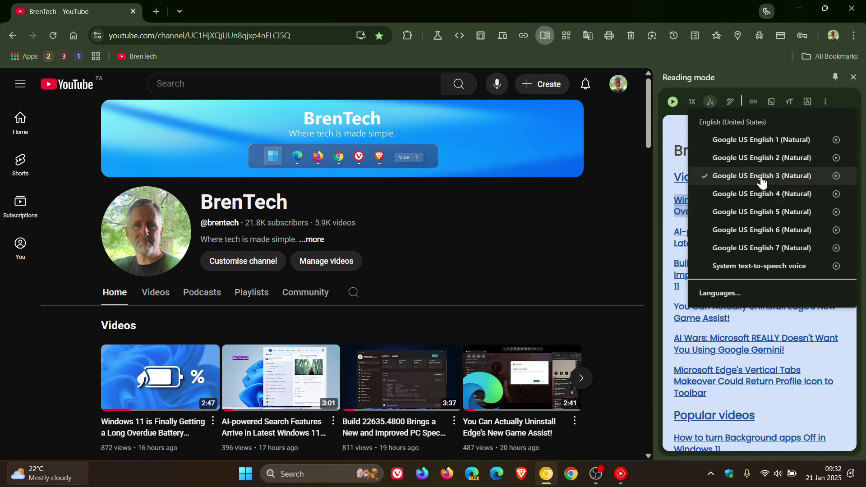
# Step: Read the channel aloud in Google US English 3 (Natural), then pause
pyautogui.click(674, 102)
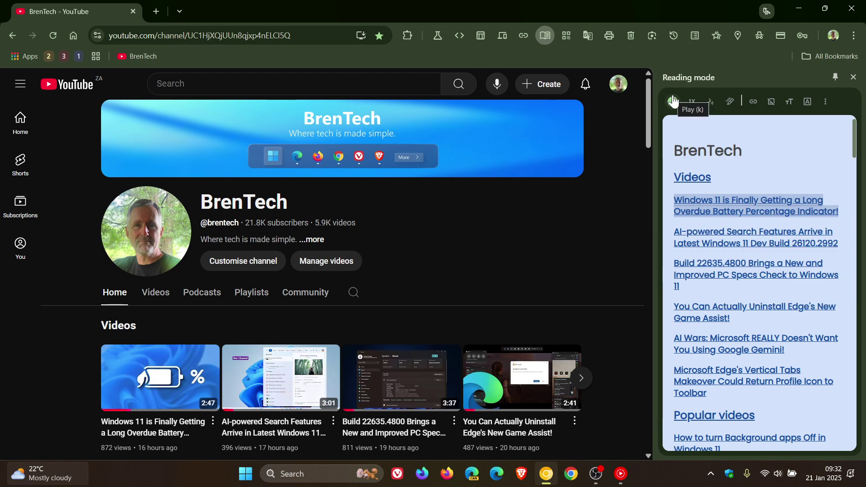
pyautogui.click(672, 101)
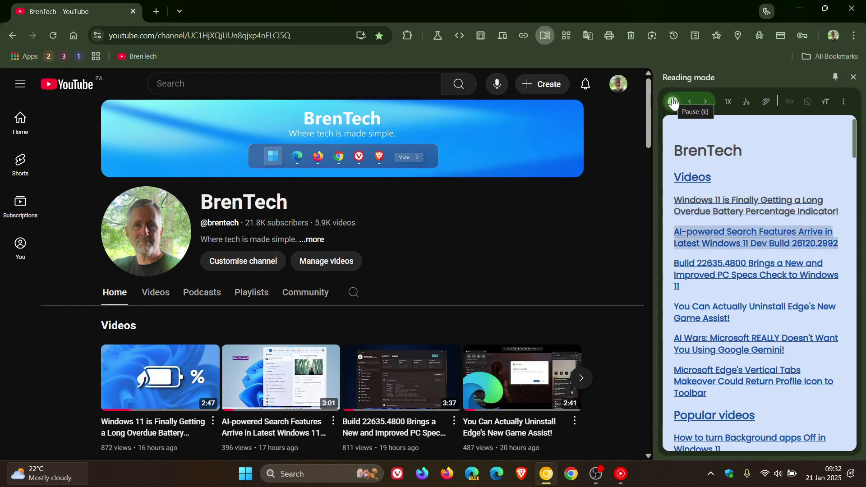
pyautogui.click(672, 102)
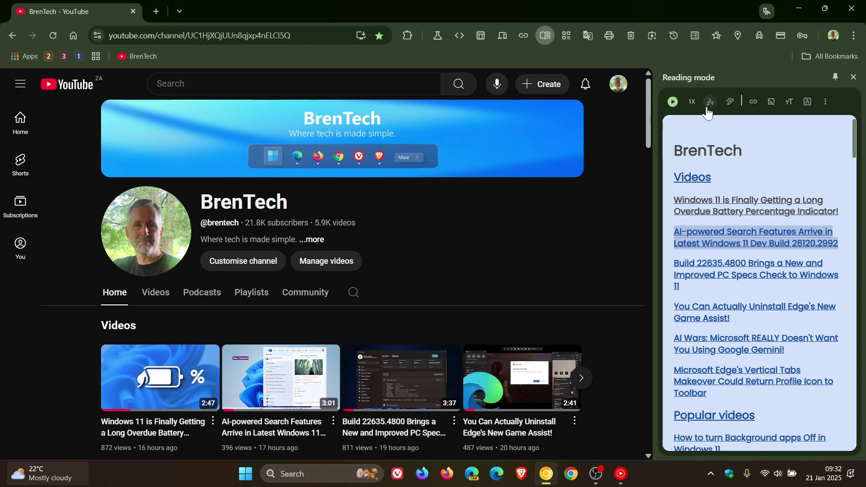
# Step: Switch to Google US English 7 (Natural), read aloud, then pause
pyautogui.click(709, 103)
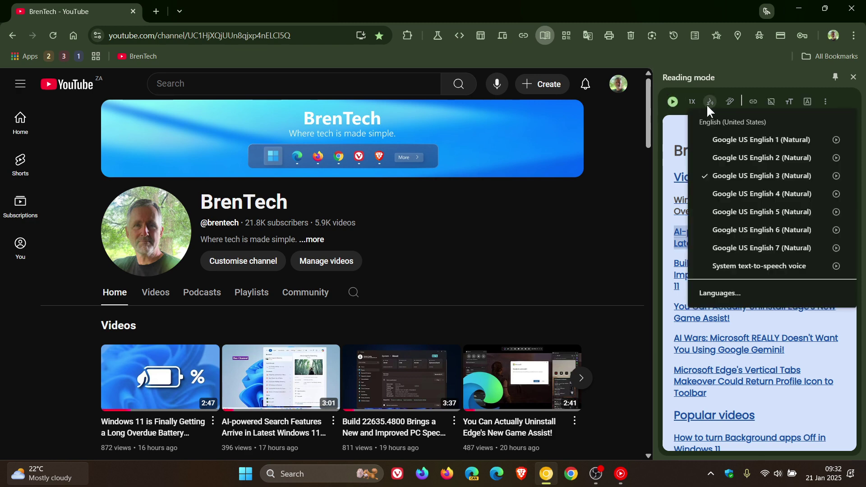
pyautogui.click(766, 249)
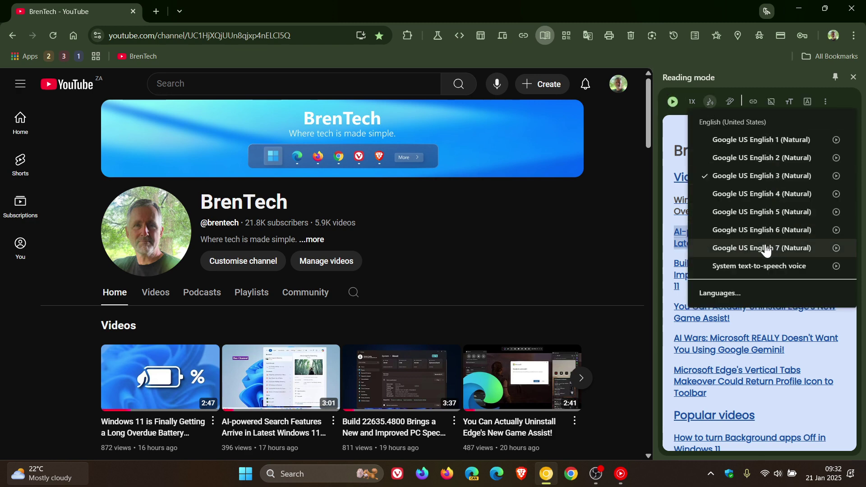
pyautogui.click(671, 101)
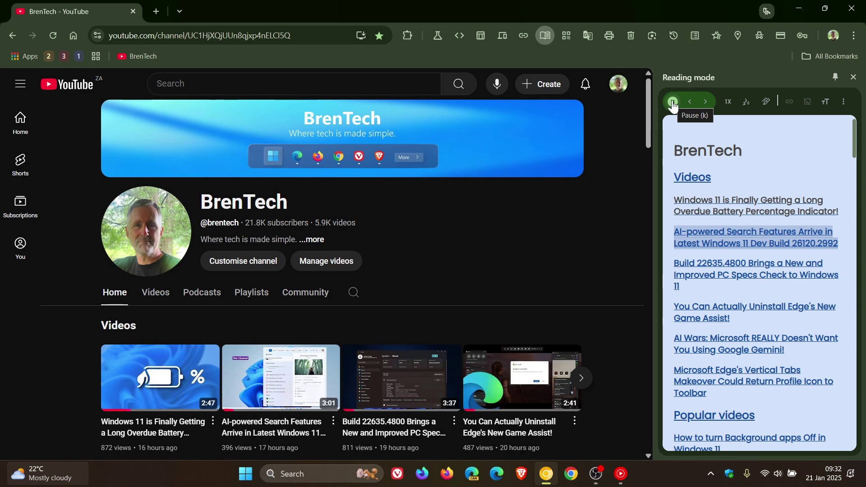
pyautogui.click(673, 105)
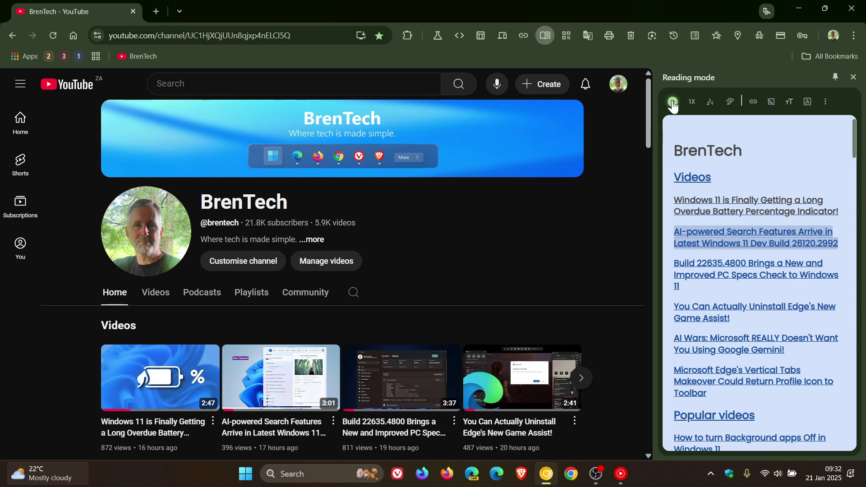
# Step: Read the page aloud with the system text-to-speech voice, then pause
pyautogui.click(710, 102)
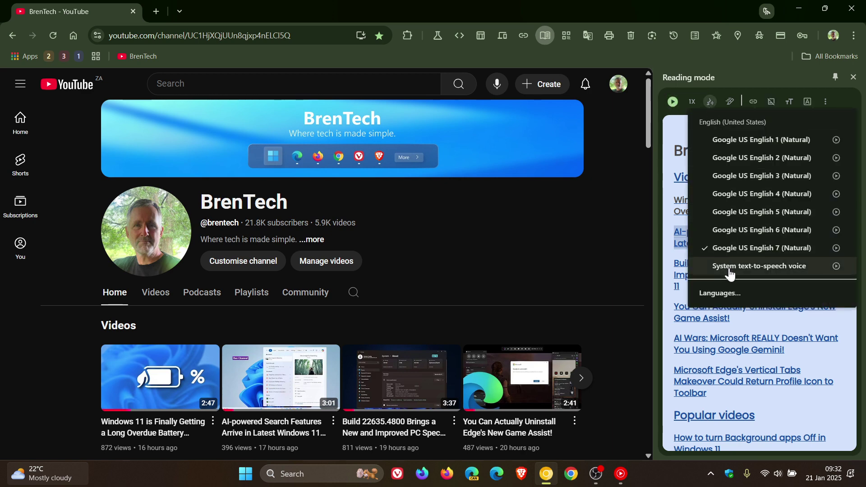
pyautogui.click(672, 103)
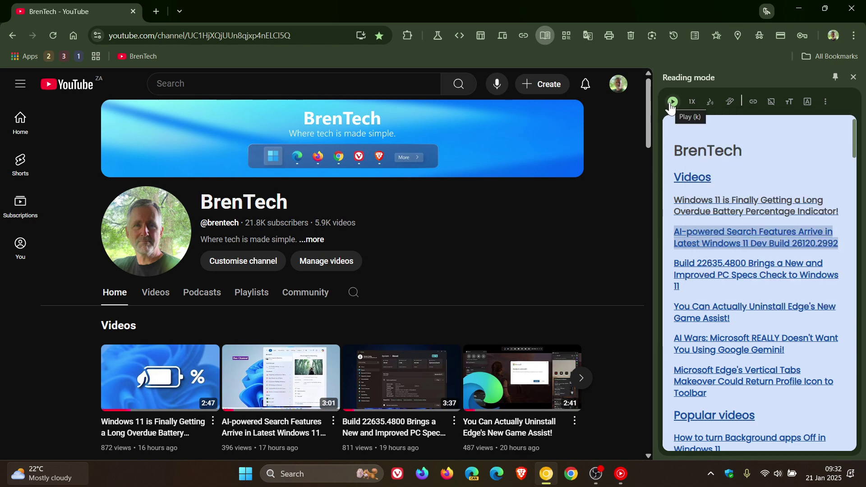
pyautogui.click(673, 103)
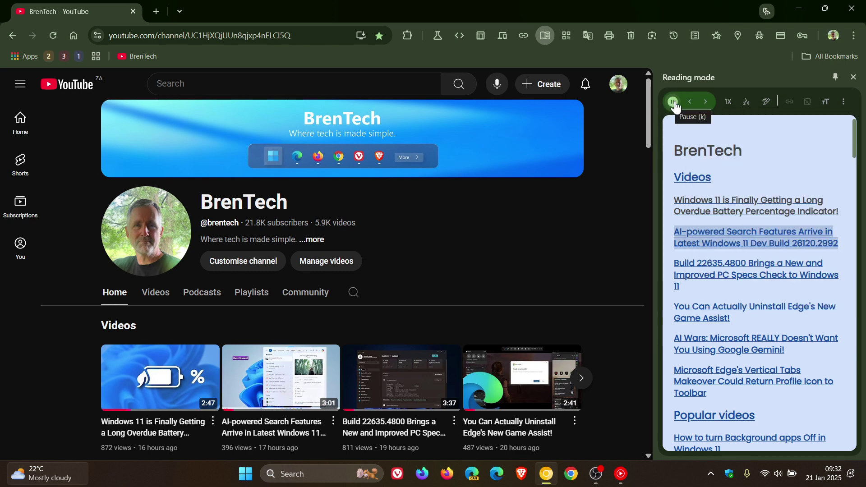
pyautogui.click(673, 103)
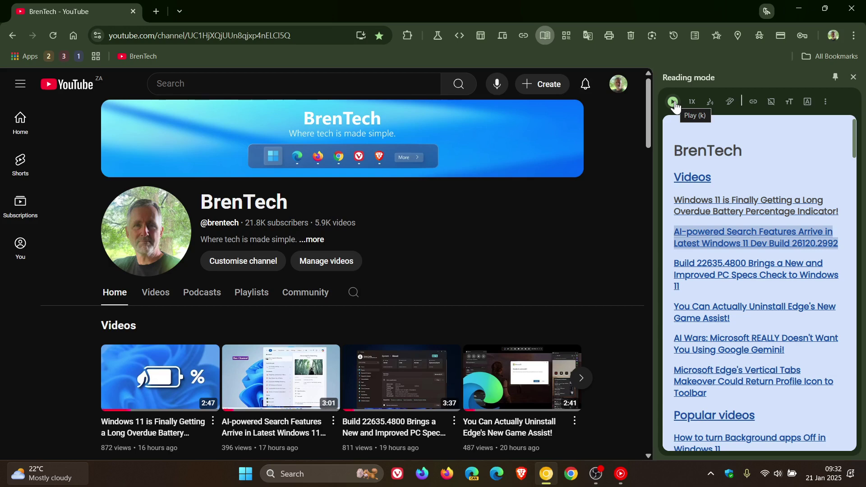
# Step: Close Reading mode and return to the Google new tab page
pyautogui.click(710, 103)
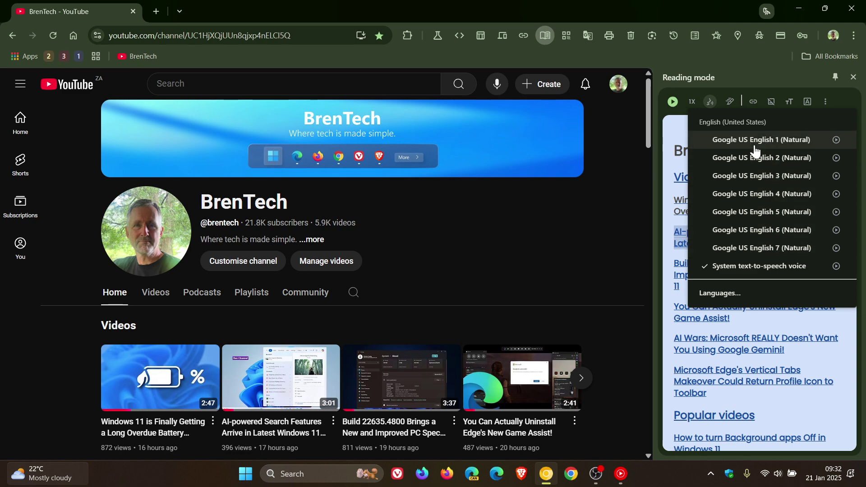
pyautogui.click(851, 78)
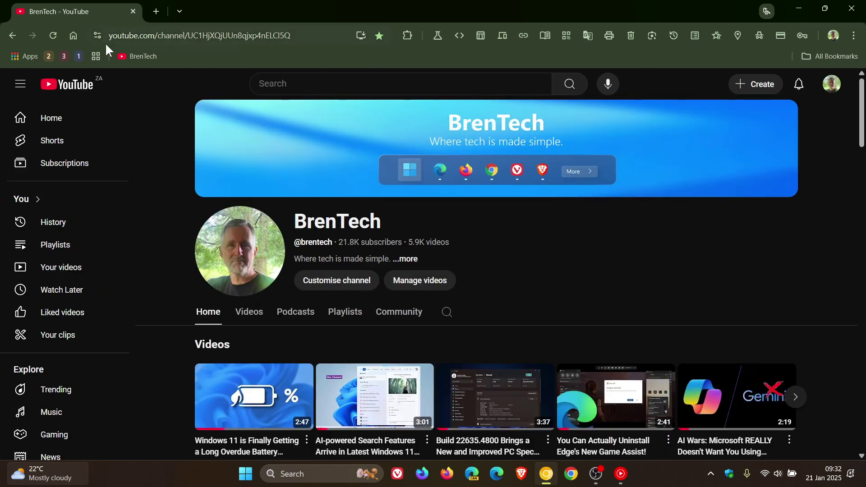
pyautogui.click(73, 37)
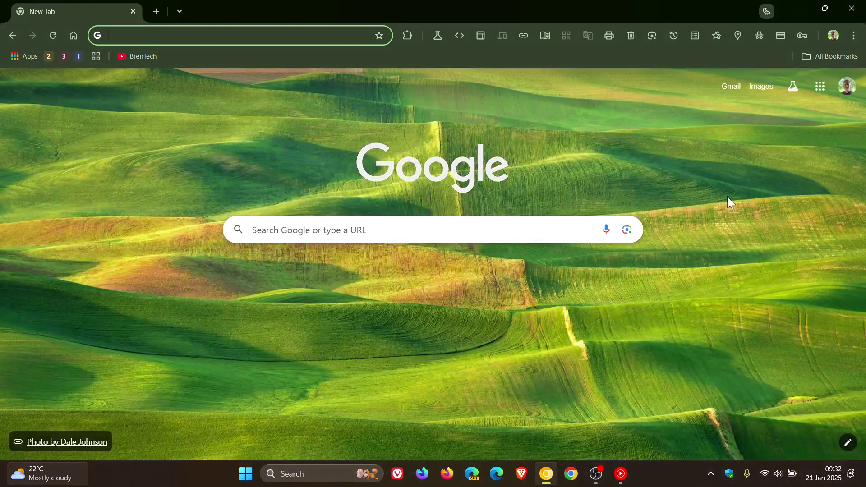